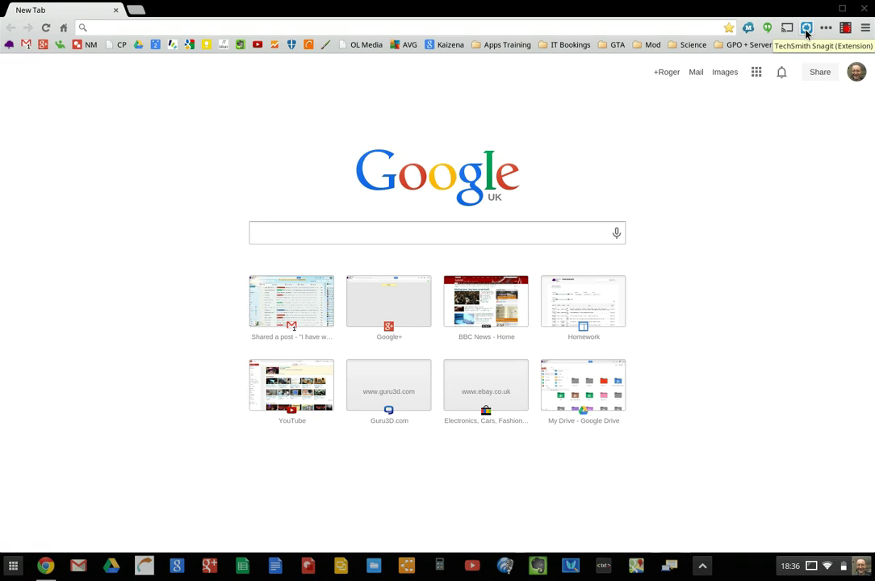
Close Chrome, then search the launcher for 'tech' and start TechSmith Snagit
{"action": "left_click", "coordinate": [866, 9]}
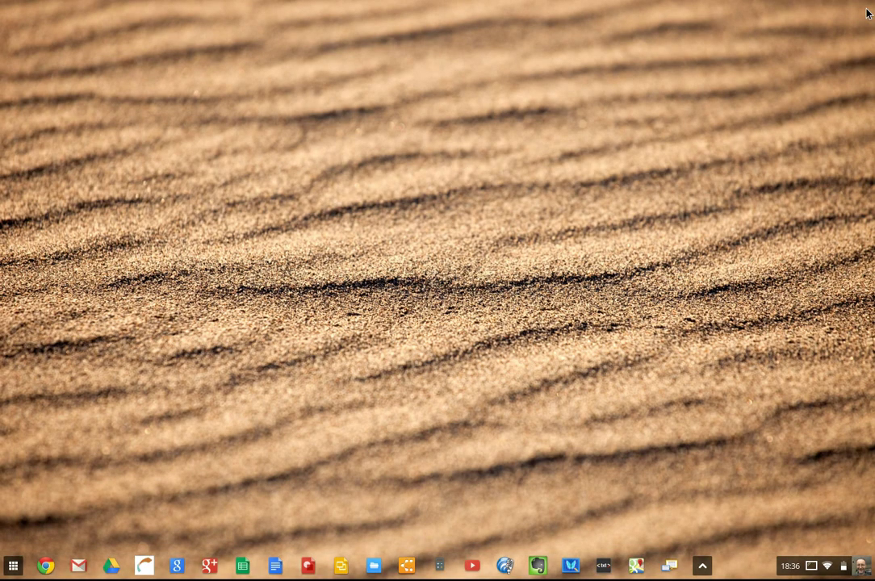
{"action": "left_click", "coordinate": [14, 566]}
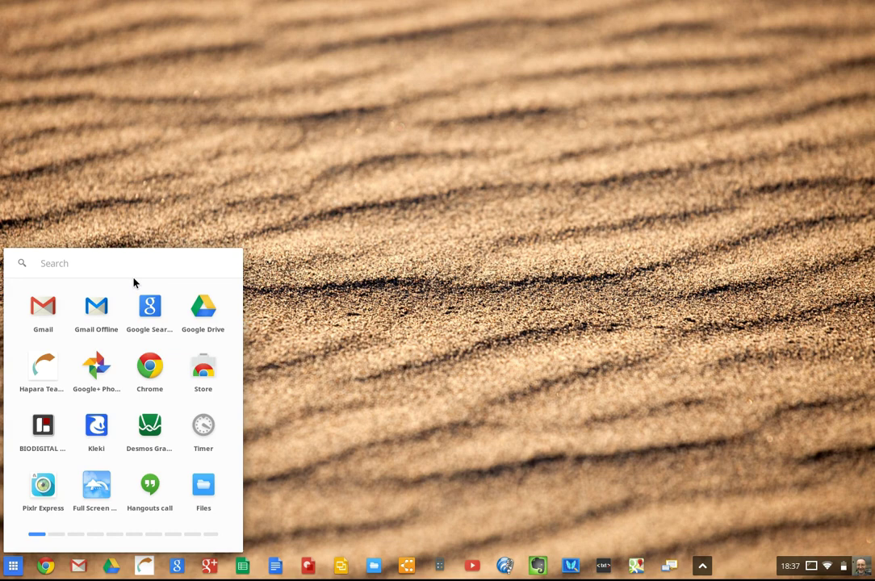
{"action": "type", "text": "tech"}
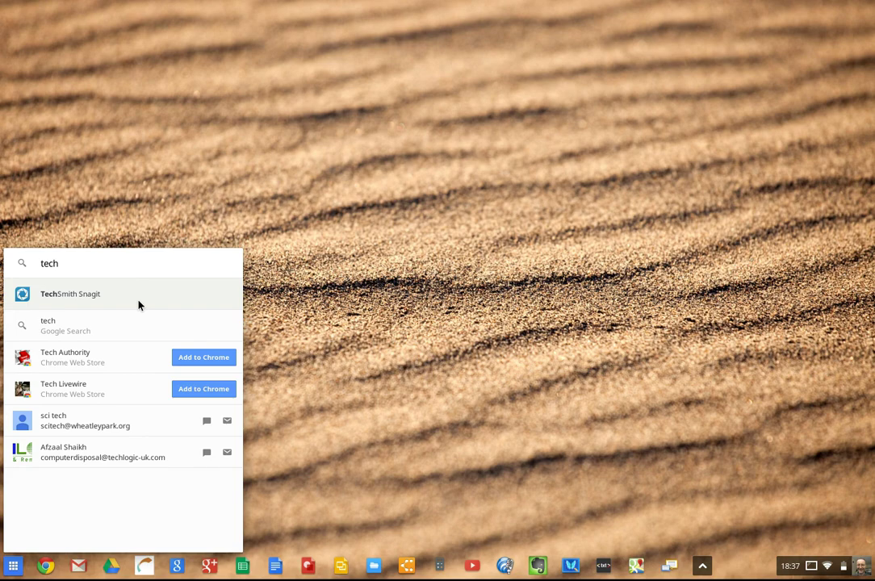
{"action": "left_click", "coordinate": [96, 295]}
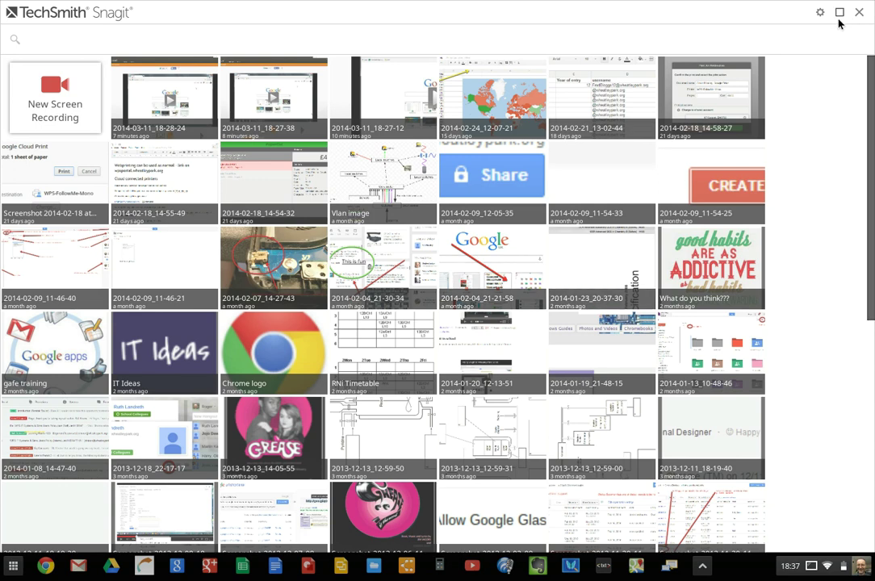
Restore the Snagit window, move it to the upper left, and widen it to five thumbnail columns
{"action": "left_click", "coordinate": [839, 18]}
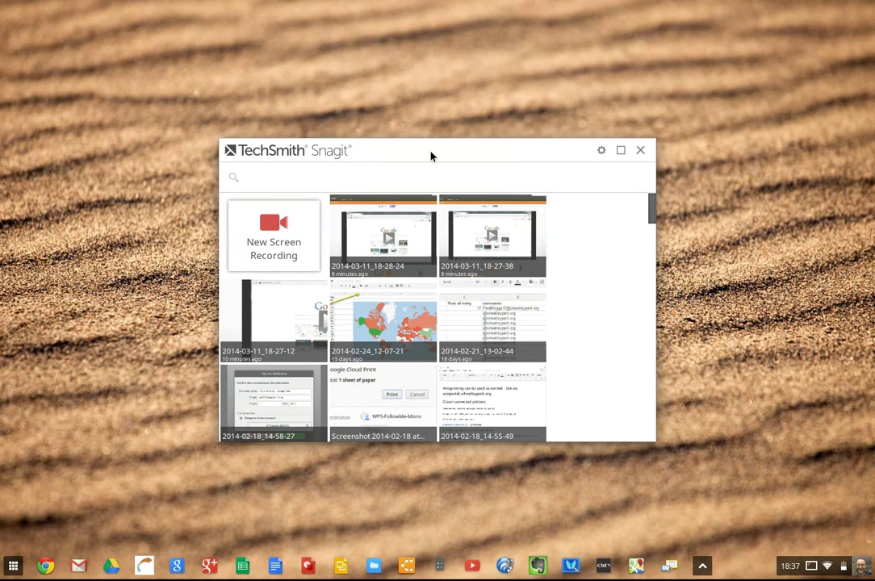
{"action": "mouse_move", "coordinate": [432, 154]}
{"action": "left_mouse_down"}
{"action": "mouse_move", "coordinate": [348, 142]}
{"action": "mouse_move", "coordinate": [255, 93]}
{"action": "left_mouse_up"}
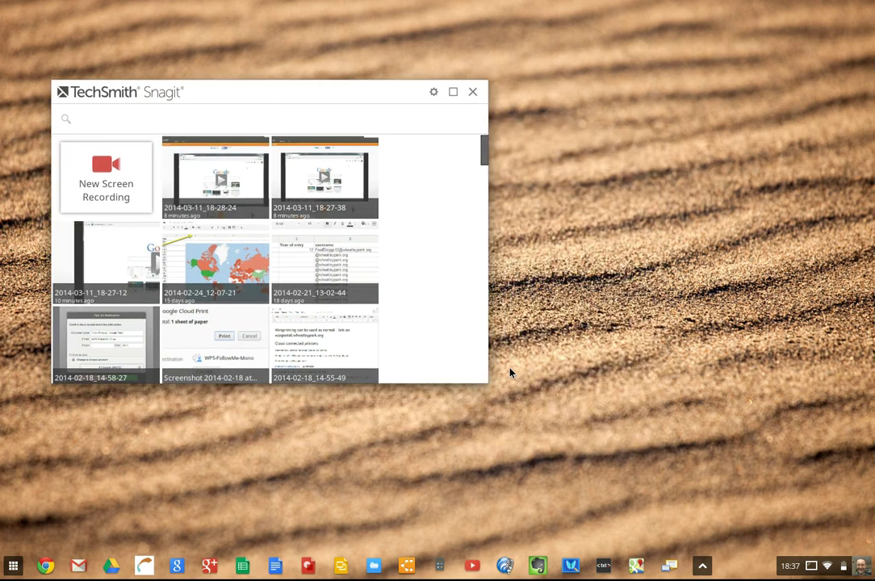
{"action": "left_click_drag", "start_coordinate": [488, 384], "coordinate": [636, 501]}
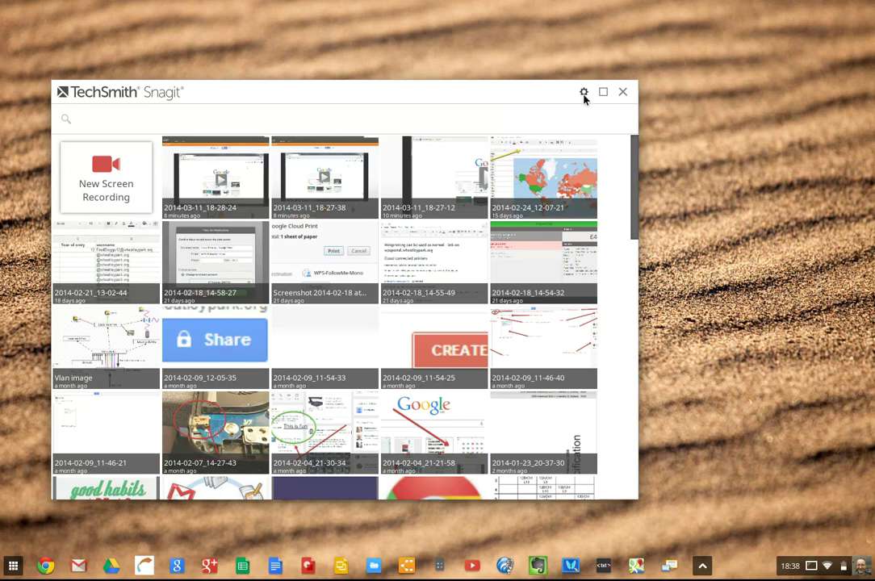
{"action": "left_click", "coordinate": [583, 93]}
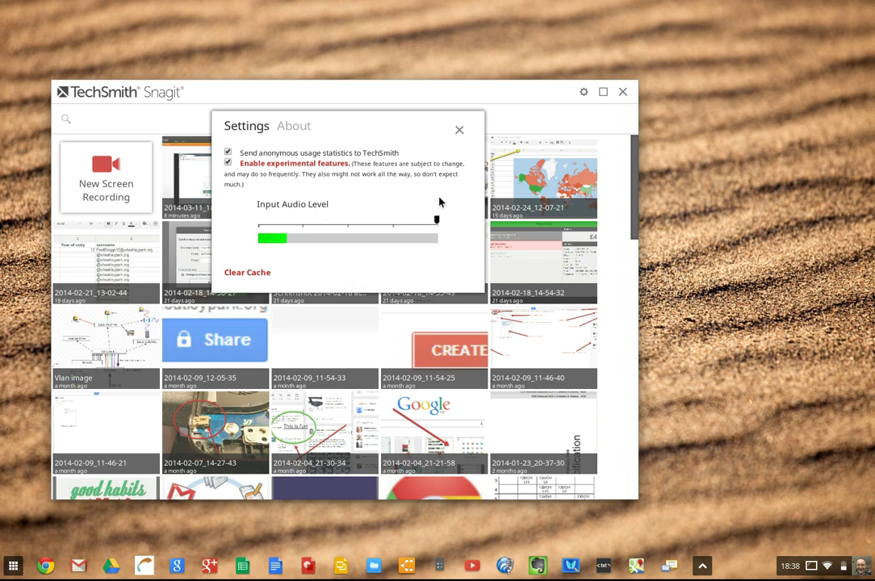
{"action": "left_click", "coordinate": [459, 130]}
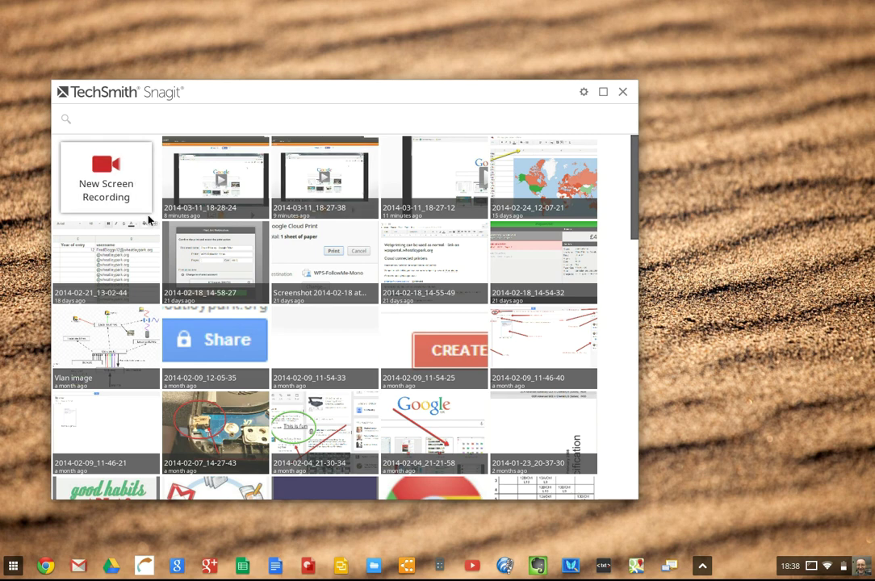
Open Google Drive and sort My Drive by Title
{"action": "left_click", "coordinate": [105, 572]}
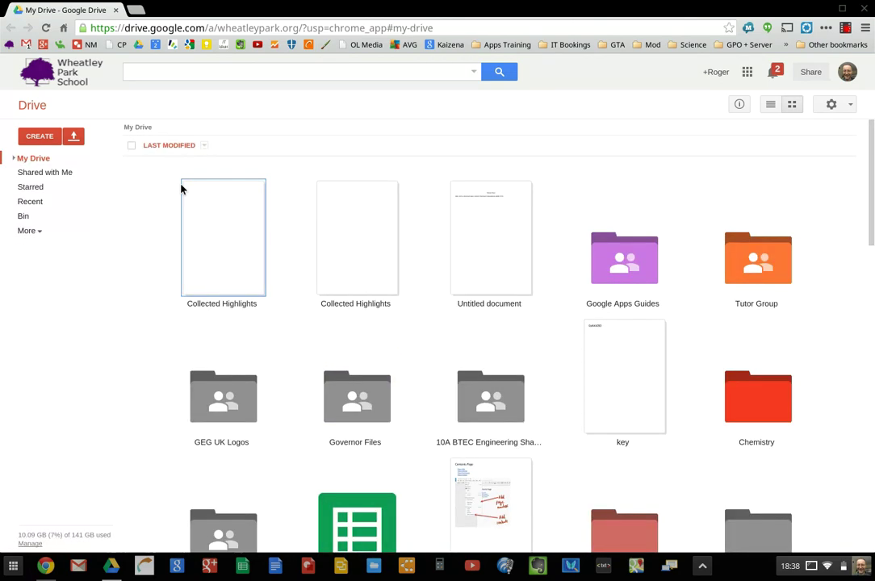
{"action": "left_click", "coordinate": [204, 145]}
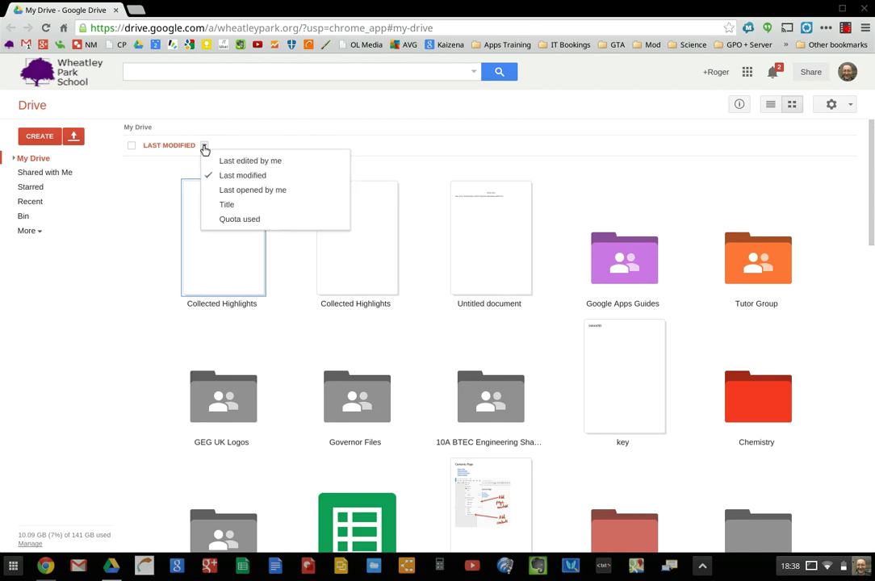
{"action": "left_click", "coordinate": [241, 214]}
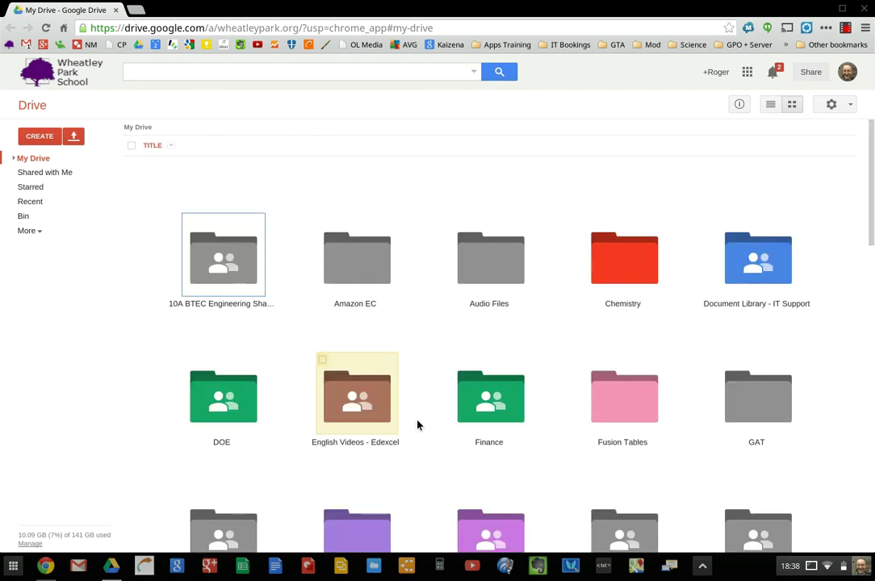
Scroll down the list and open the TechSmith folder
{"action": "scroll", "coordinate": [416, 387], "scroll_direction": "down", "scroll_amount": 5}
{"action": "scroll", "coordinate": [416, 372], "scroll_direction": "down", "scroll_amount": 2}
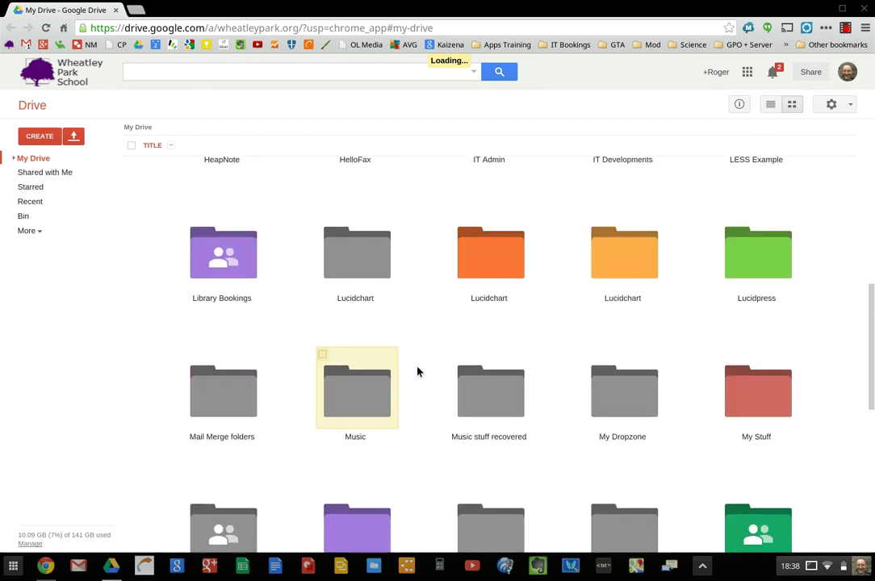
{"action": "scroll", "coordinate": [417, 371], "scroll_direction": "down", "scroll_amount": 3}
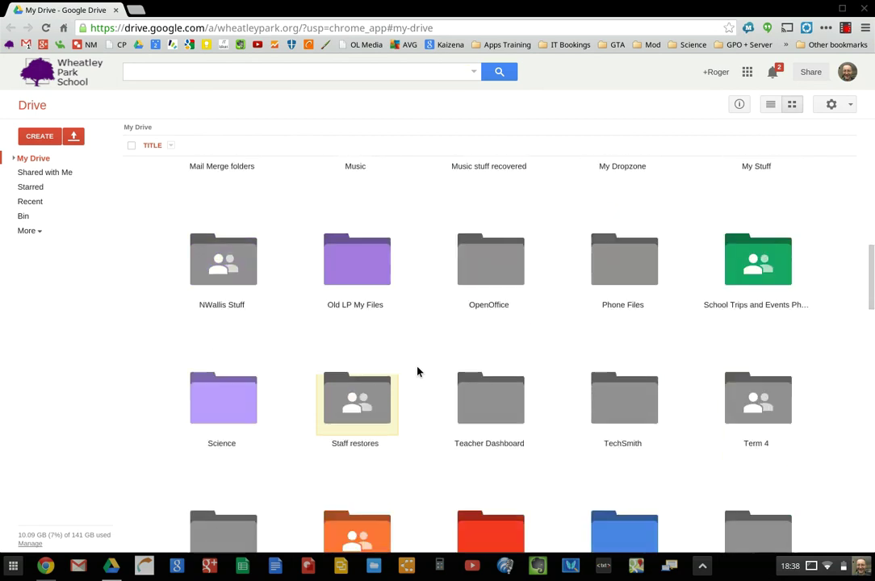
{"action": "left_click", "coordinate": [621, 418]}
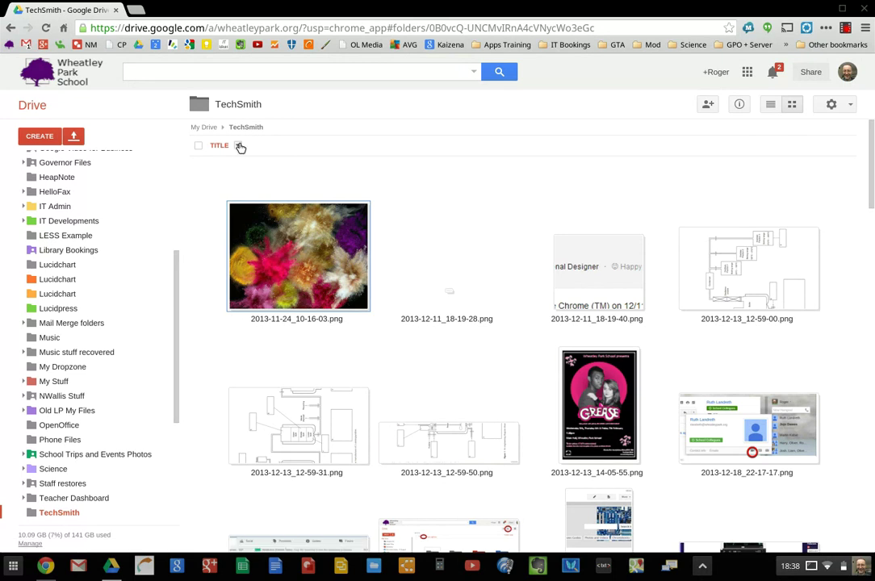
Sort the TechSmith folder by Last modified, bringing the AVI recording first, then open the status tray
{"action": "left_click", "coordinate": [238, 145]}
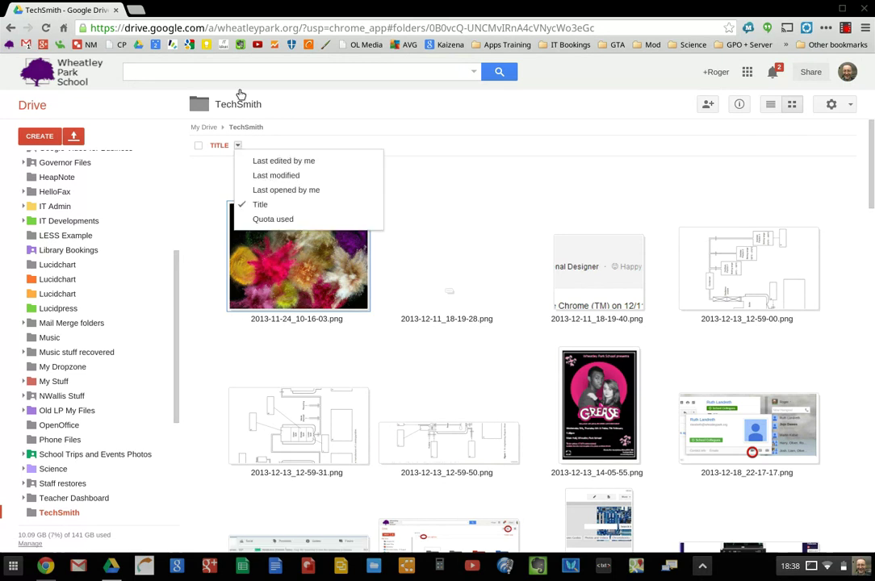
{"action": "left_click", "coordinate": [275, 176]}
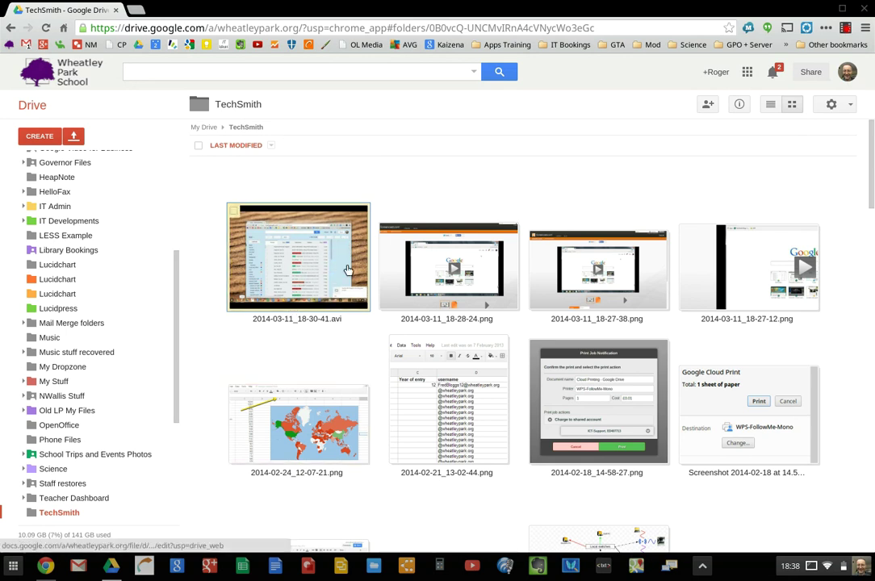
{"action": "mouse_move", "coordinate": [297, 257]}
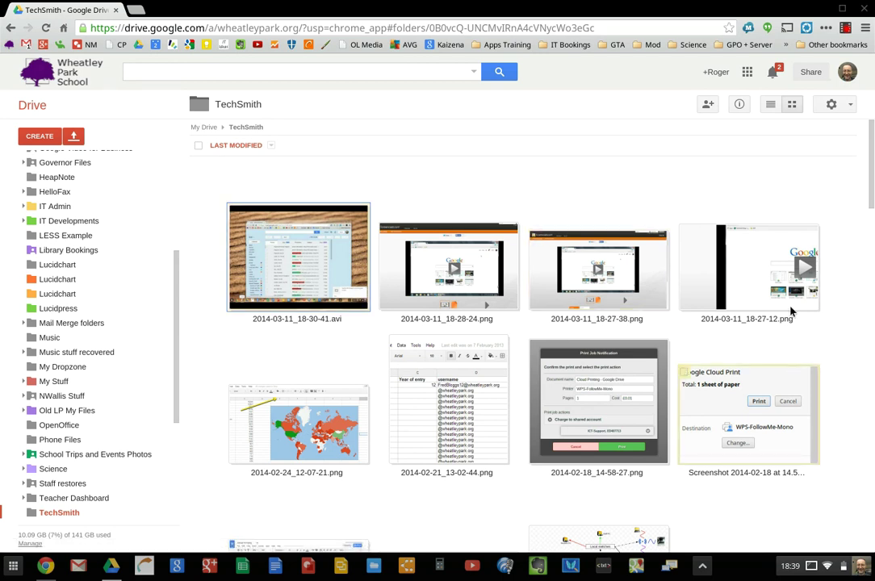
{"action": "left_click", "coordinate": [812, 565]}
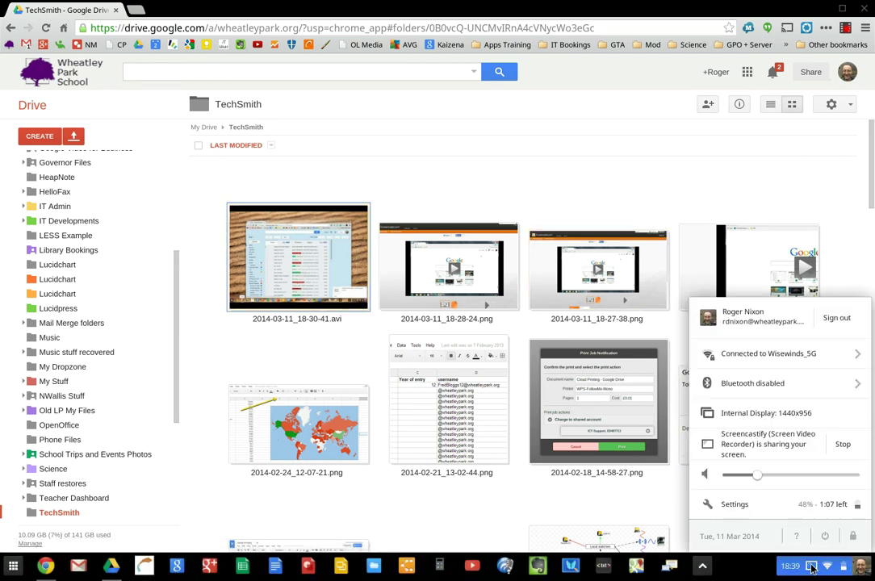